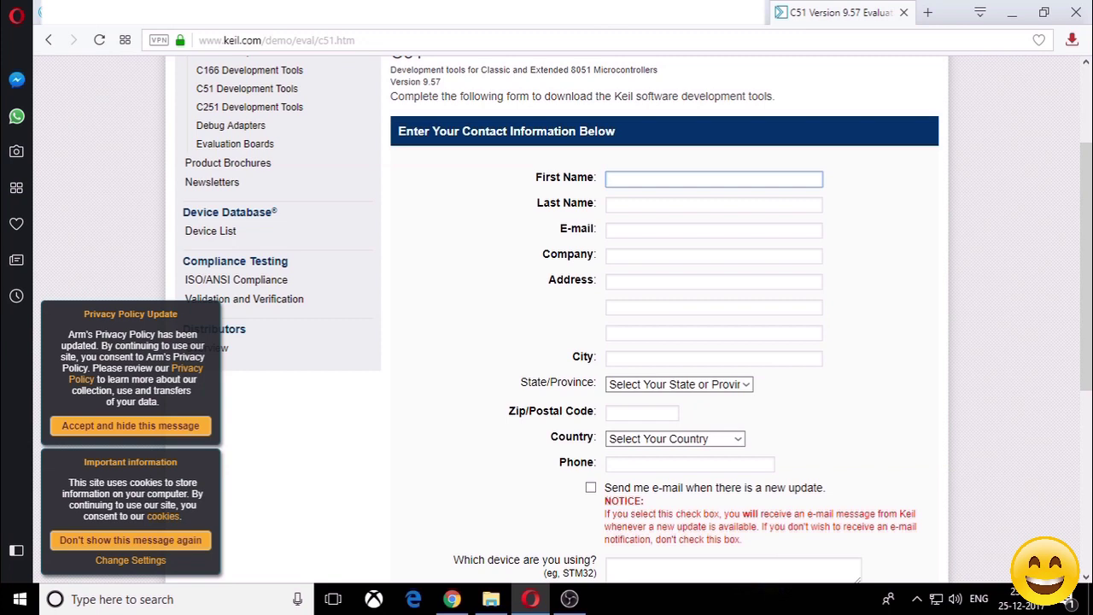
# - Enter the contact's first name and last name in the Keil C51 download form
pyautogui.scroll(-2, 638, 319)
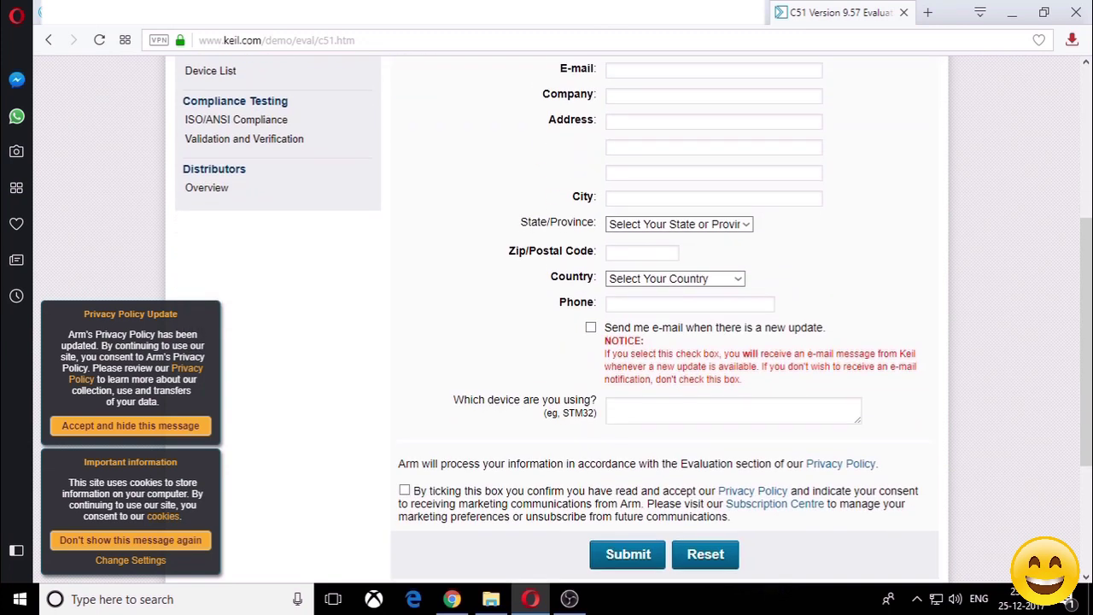
pyautogui.scroll(3, 556, 320)
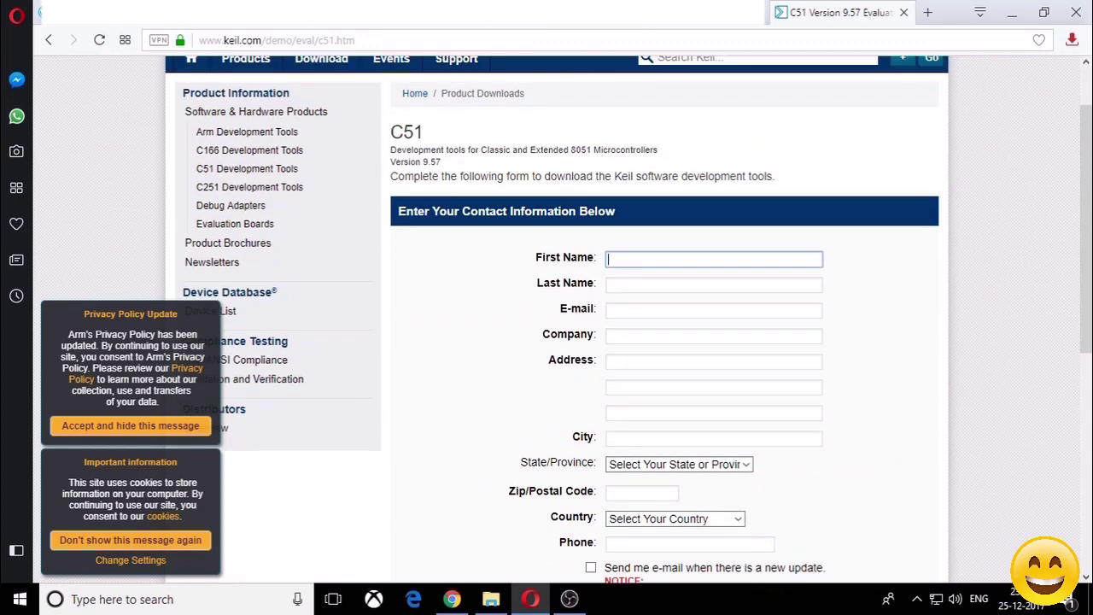
pyautogui.scroll(-1, 638, 319)
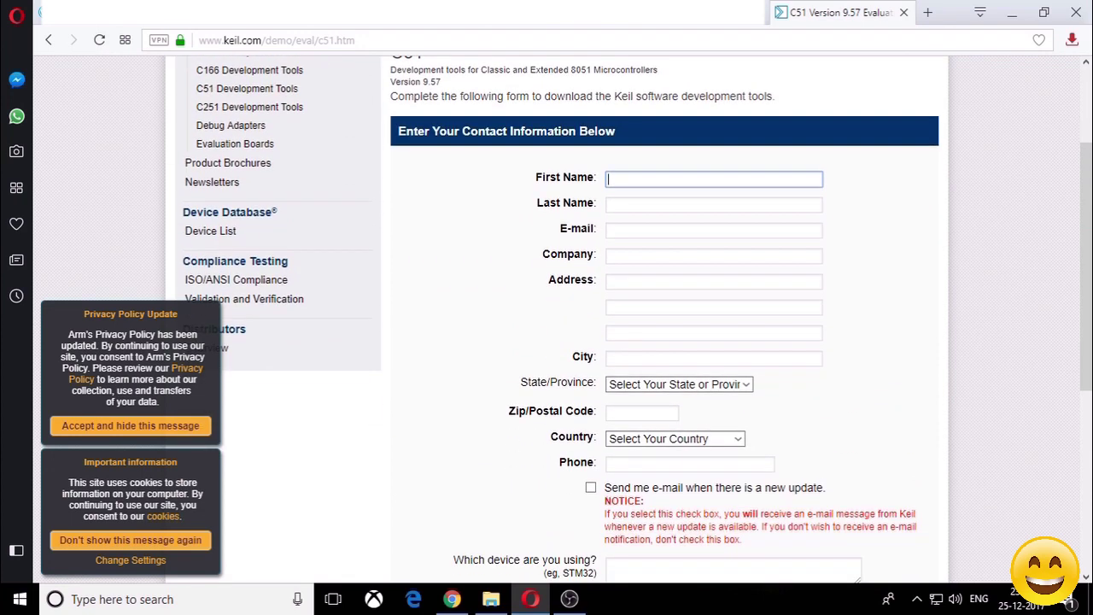
pyautogui.write('sa')
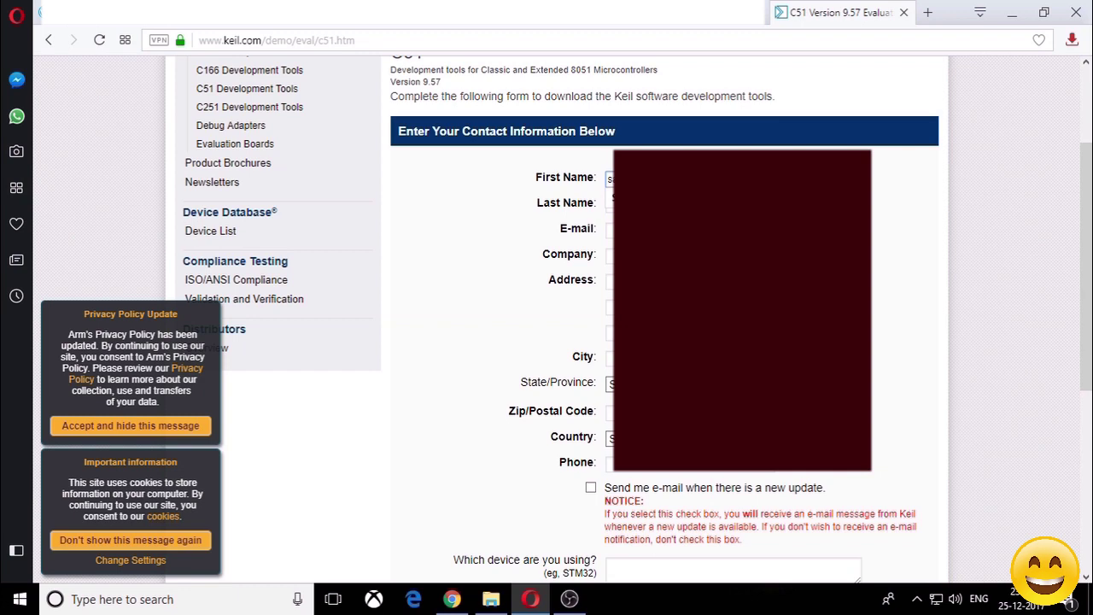
pyautogui.press('Down')
pyautogui.press('Return')
pyautogui.press('Tab')
pyautogui.press('Down')
pyautogui.press('Down')
pyautogui.press('Return')
# - Fill in the contact's e-mail address and company name in the form
pyautogui.press('Tab')
pyautogui.press('Down')
pyautogui.press('Down')
pyautogui.press('Down')
pyautogui.press('Return')
pyautogui.press('Tab')
pyautogui.write('n')
# - Fill in the first two address lines and the city in the contact form
pyautogui.press('Tab')
pyautogui.write('B')
pyautogui.press('Tab')
pyautogui.write('in')
pyautogui.click(609, 358)
pyautogui.write('b')
# - Go through the State/Province choices and select an entry for the contact's address
pyautogui.click(609, 384)
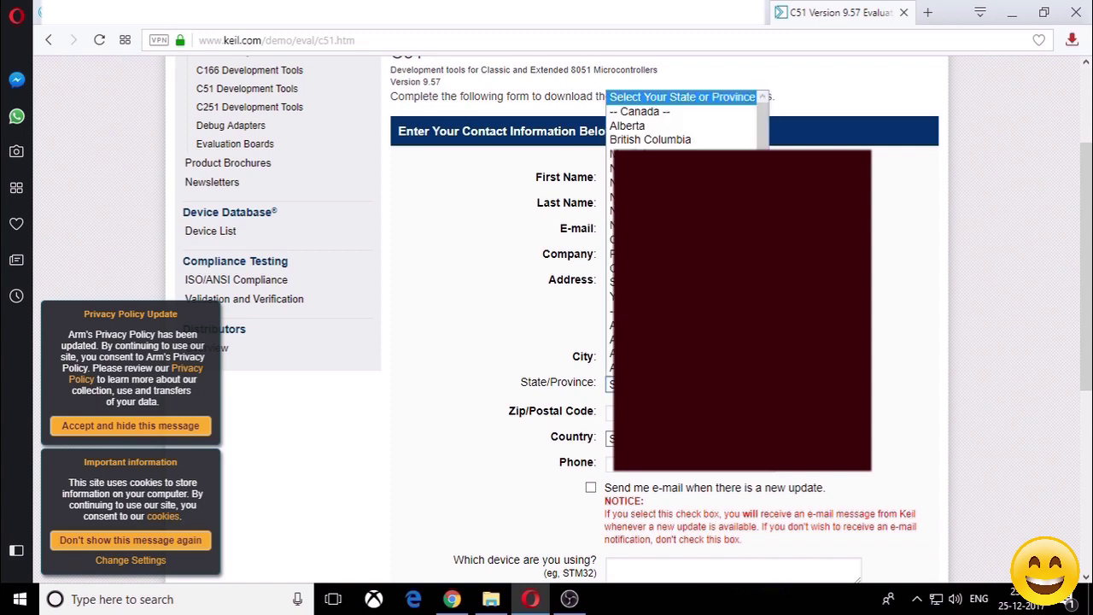
pyautogui.press('m')
pyautogui.press('m')
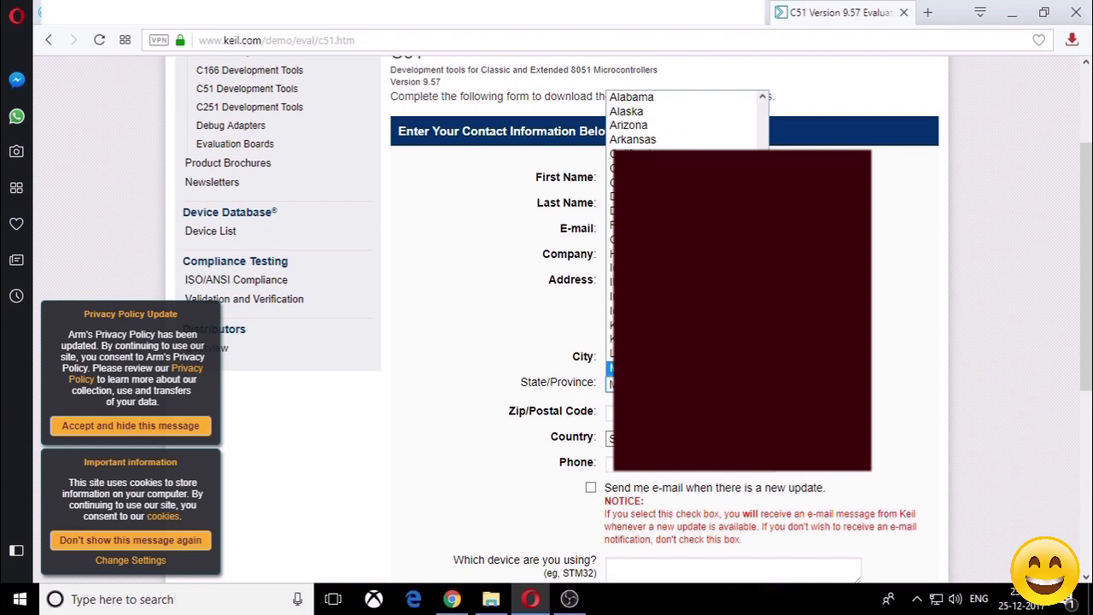
pyautogui.press('Return')
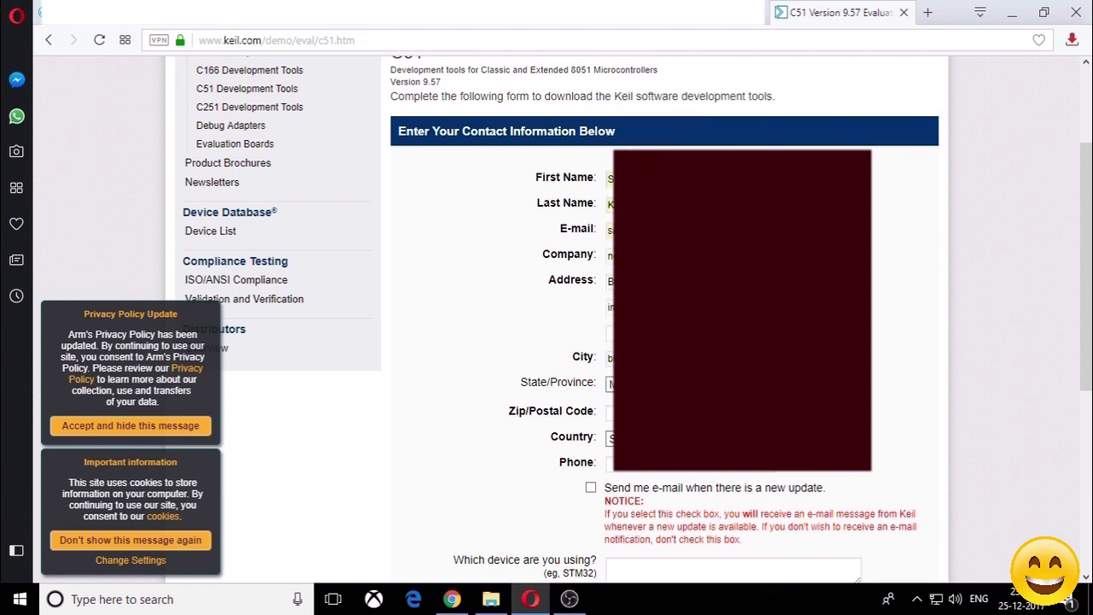
pyautogui.click(609, 384)
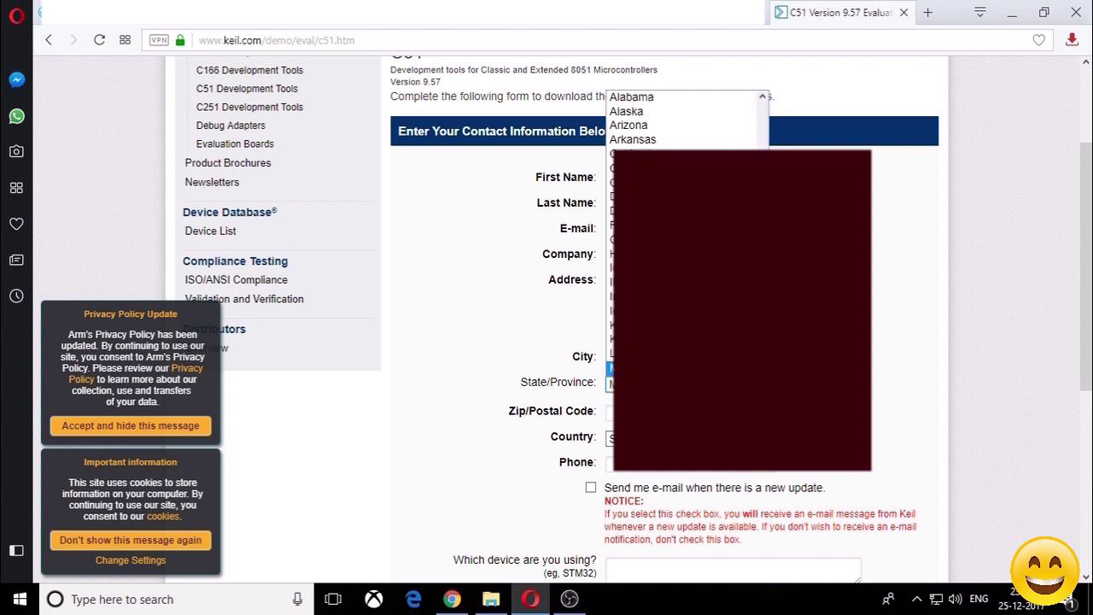
pyautogui.press('Up')
pyautogui.press('Up')
pyautogui.press('Up')
pyautogui.press('Up')
pyautogui.press('Up')
pyautogui.press('Down')
pyautogui.press('Down')
pyautogui.press('Down')
pyautogui.press('Down')
pyautogui.press('Down')
pyautogui.press('Down')
pyautogui.press('Down')
pyautogui.press('Down')
pyautogui.press('Down')
pyautogui.press('Down')
pyautogui.press('Down')
pyautogui.press('Down')
pyautogui.scroll(-4, 687, 320)
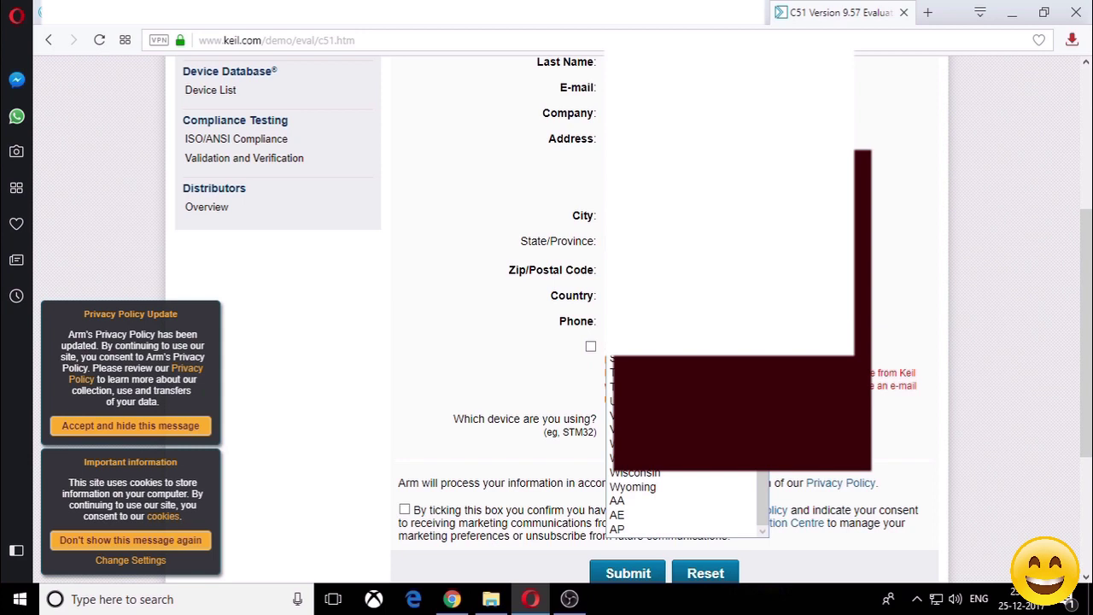
pyautogui.scroll(12, 686, 446)
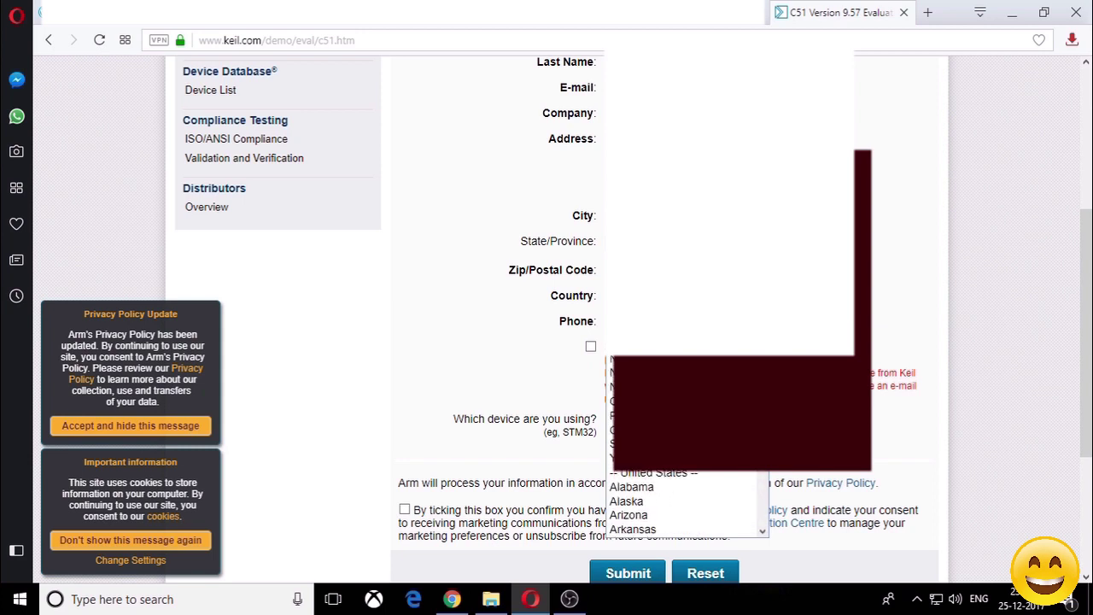
pyautogui.press('Return')
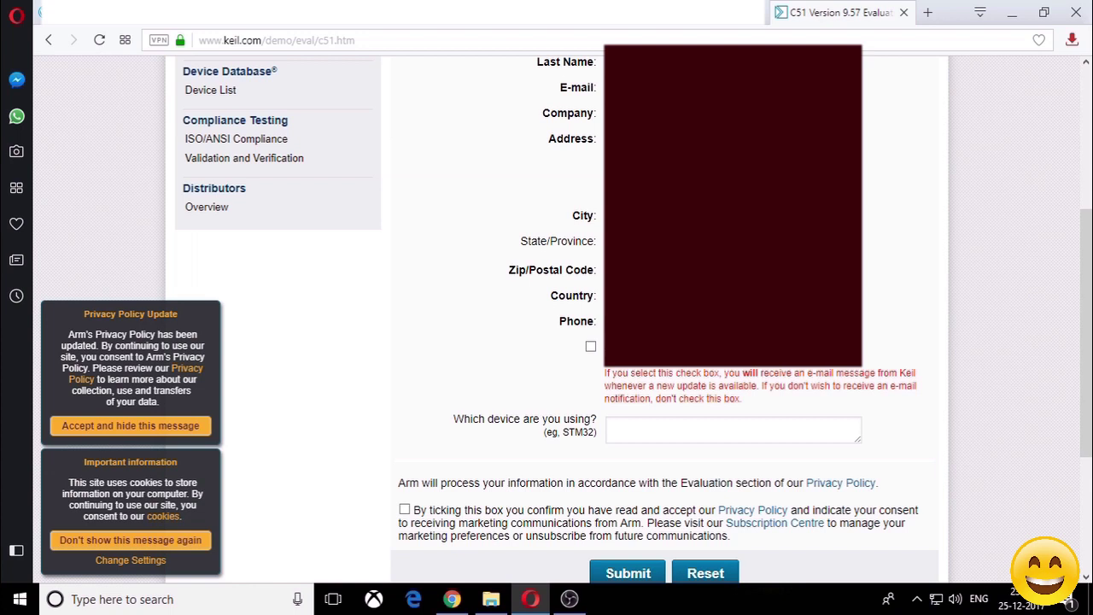
# - Enter 8051 as the device being used
pyautogui.click(608, 426)
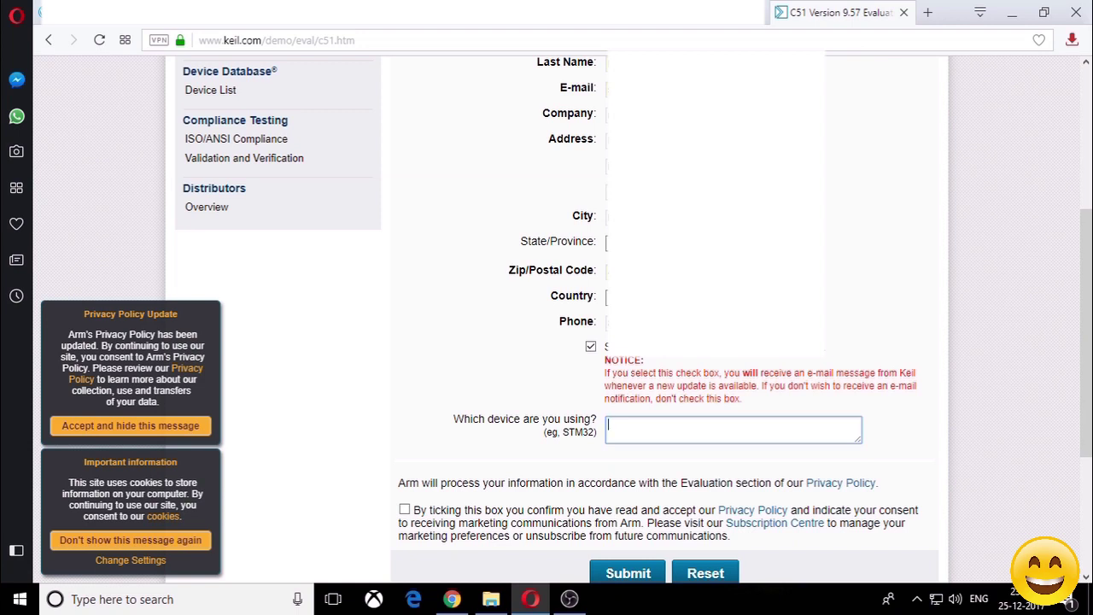
pyautogui.write('AtT8051')
pyautogui.hotkey('ctrl', 'a')
pyautogui.press('BackSpace')
pyautogui.write('80551')
pyautogui.press('BackSpace')
pyautogui.press('BackSpace')
pyautogui.write('1')
# - Accept the privacy policy and marketing communications consent, and submit the contact form
pyautogui.scroll(-2, 556, 316)
pyautogui.click(404, 349)
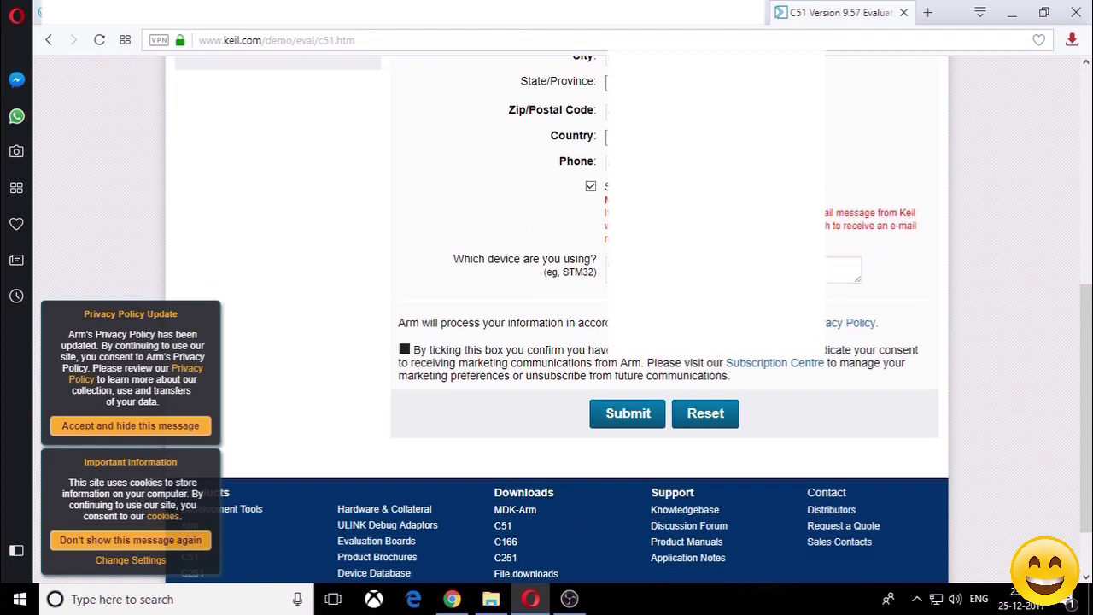
pyautogui.click(628, 413)
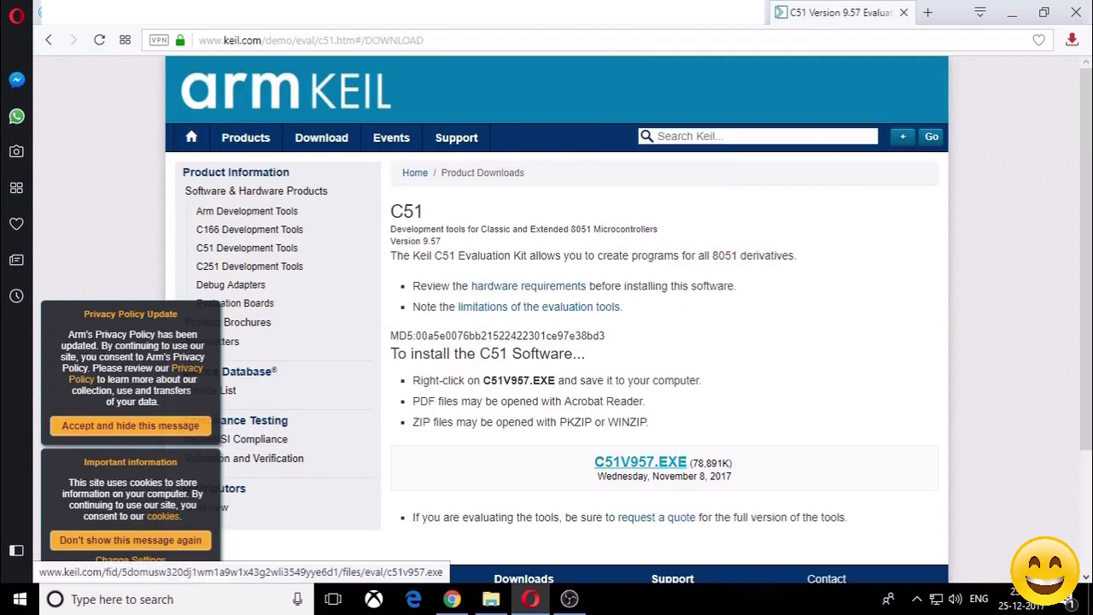
# - Start downloading C51V957.EXE into the Downloads\Programs folder
pyautogui.scroll(-1, 641, 462)
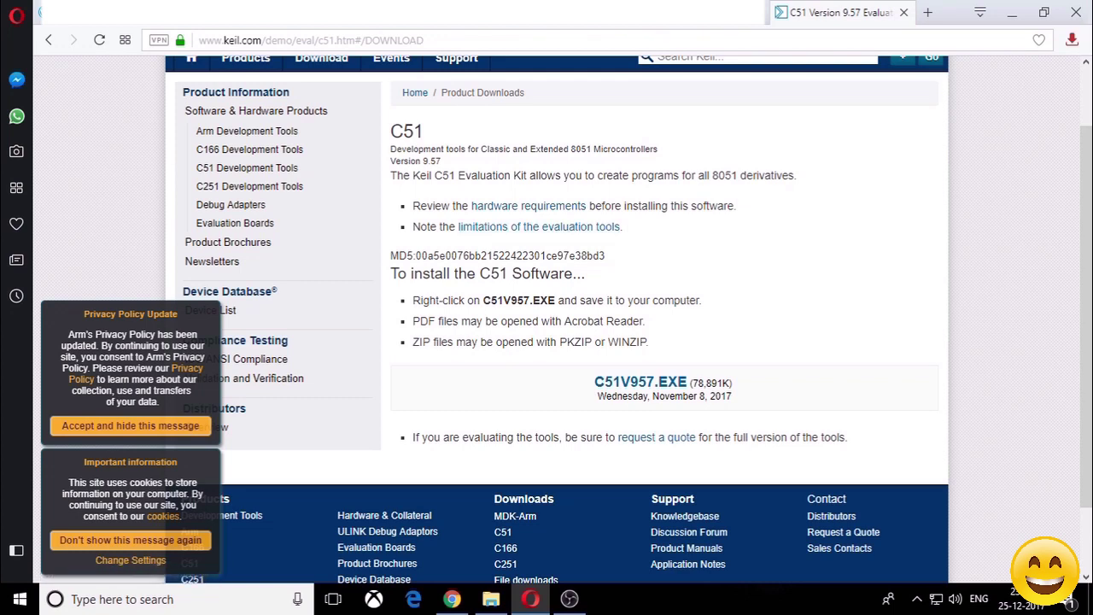
pyautogui.click(640, 382)
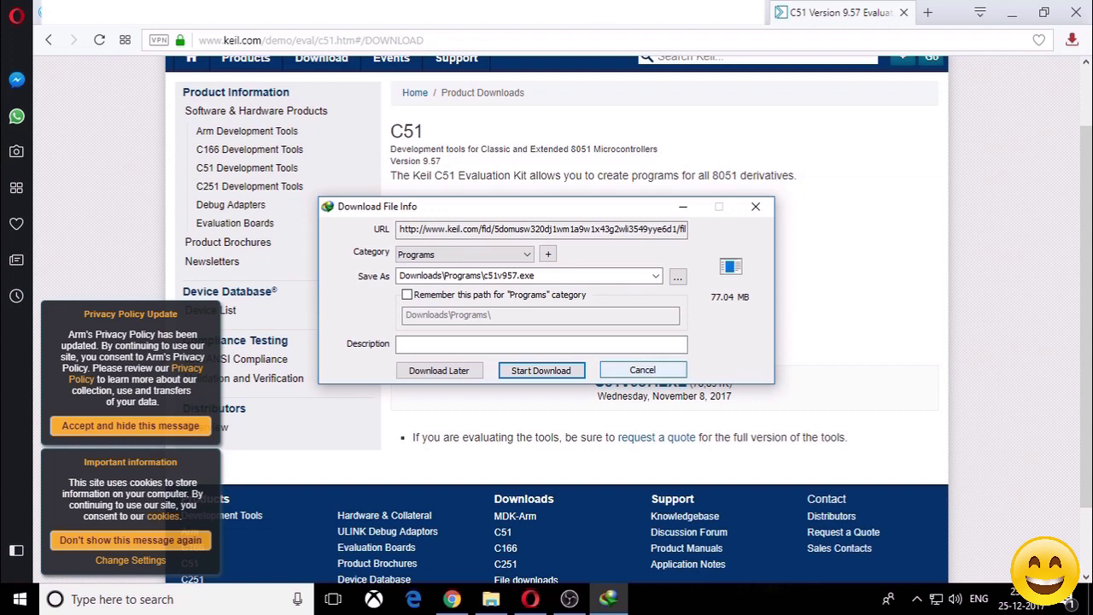
pyautogui.click(541, 370)
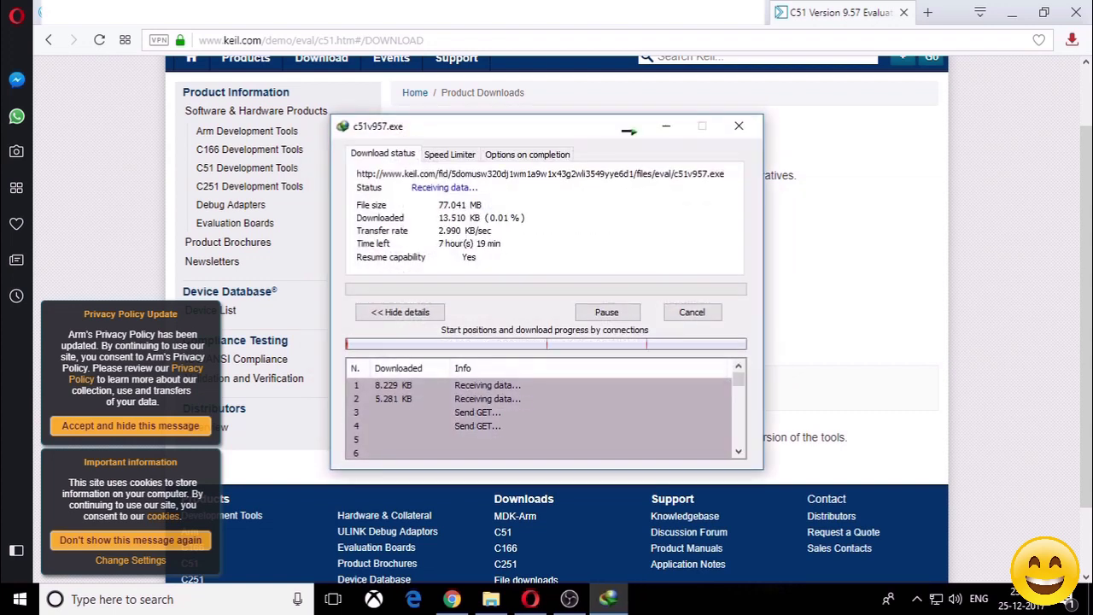
# - Minimize the browser and reposition the c51v957.exe download progress window over the desktop
pyautogui.moveTo(629, 131); pyautogui.dragTo(693, 114)
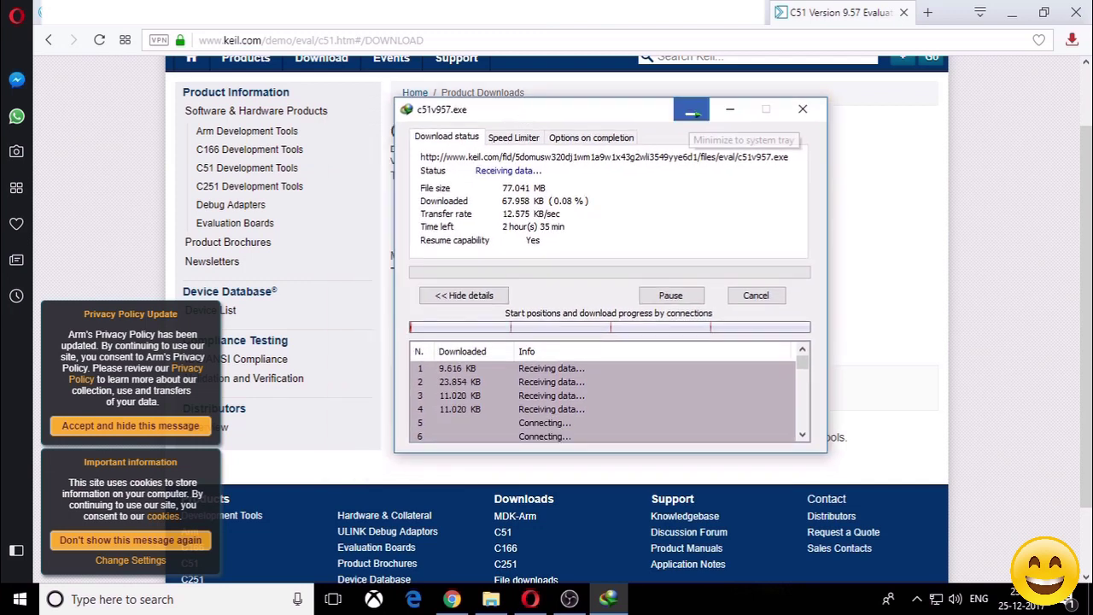
pyautogui.click(691, 113)
pyautogui.moveTo(539, 115); pyautogui.dragTo(425, 106)
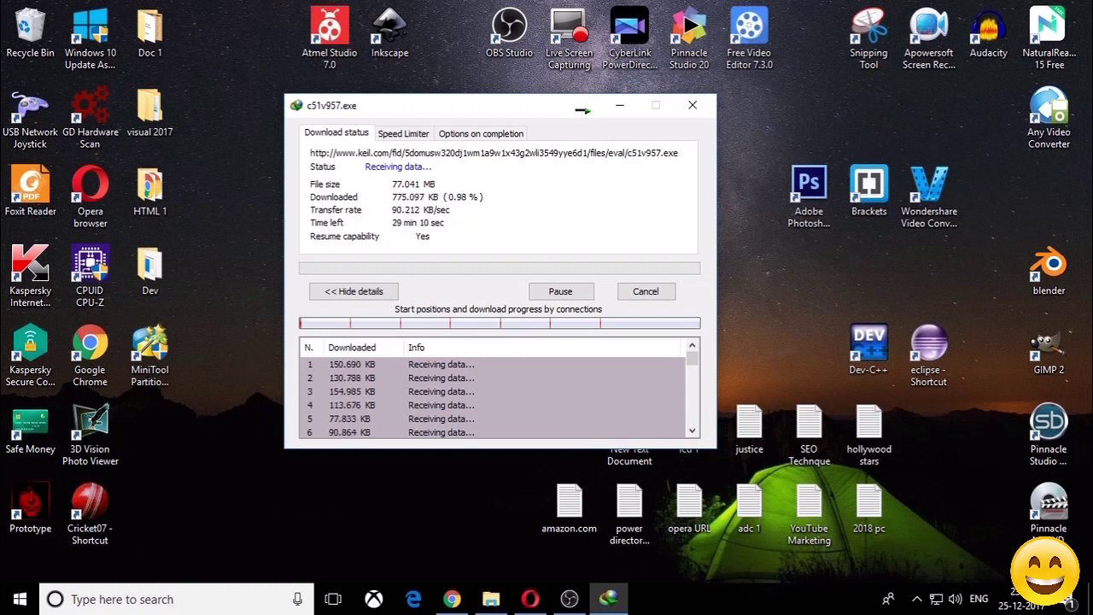
pyautogui.moveTo(530, 599)
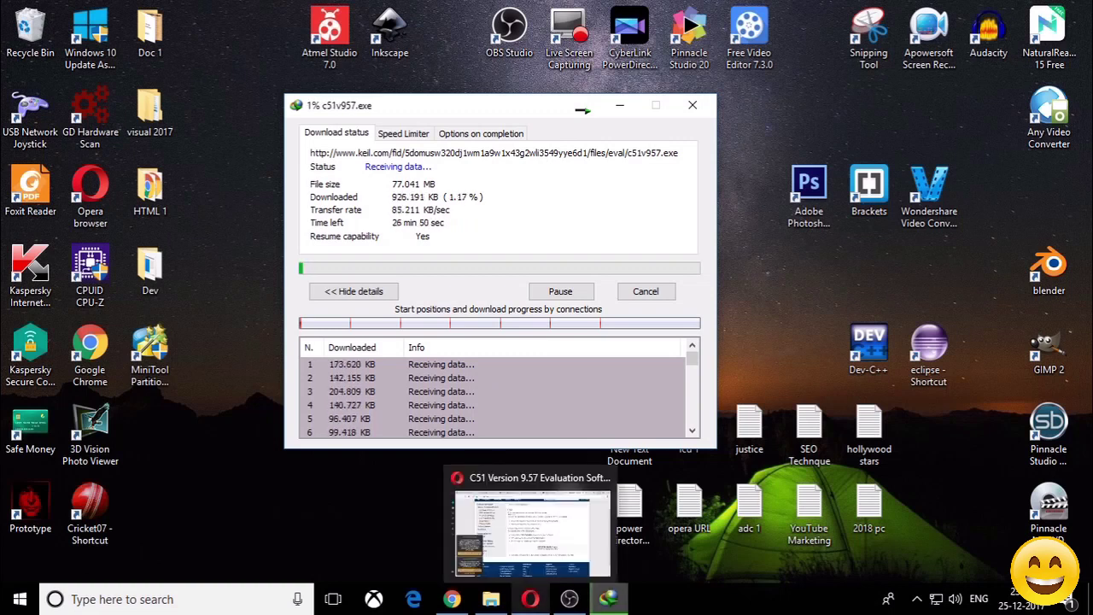
# - Open the folder holding c51v957.exe from Internet Download Manager, run the installer, and close the folder window
pyautogui.click(916, 598)
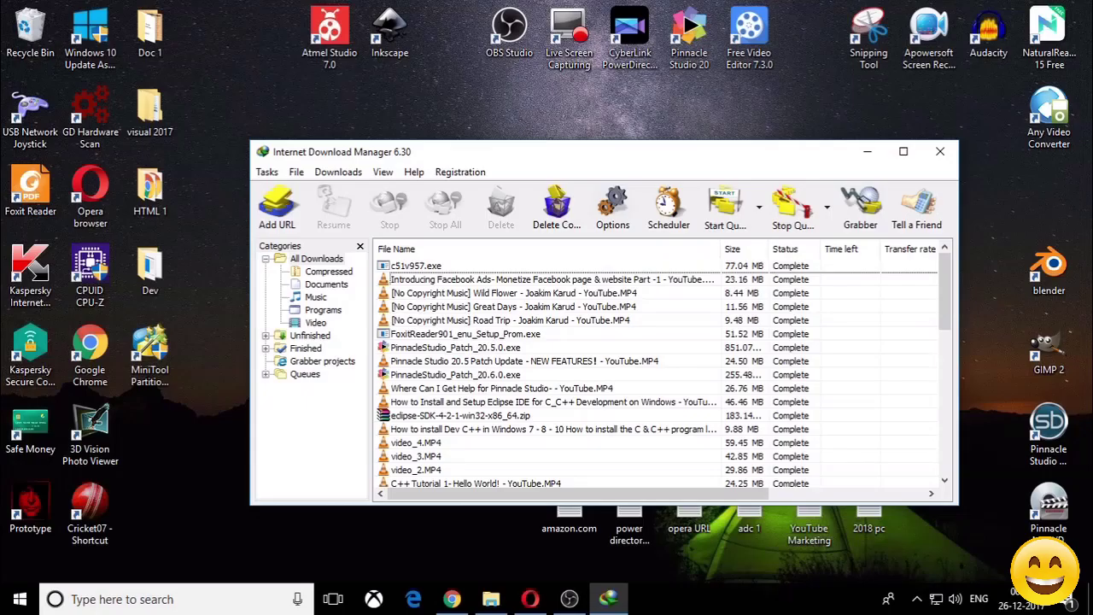
pyautogui.rightClick(494, 267)
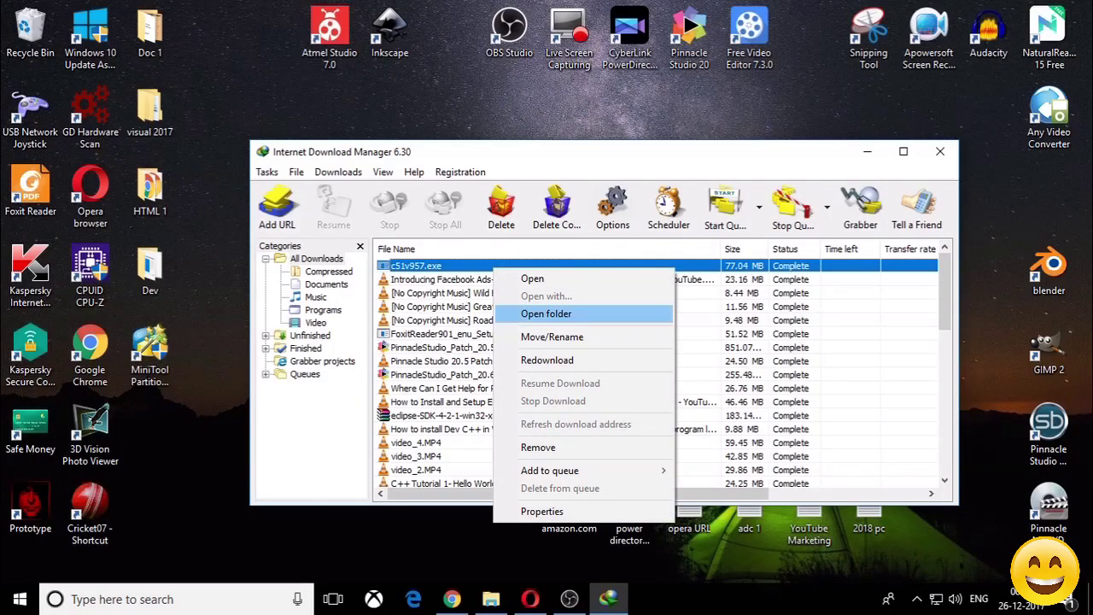
pyautogui.click(547, 313)
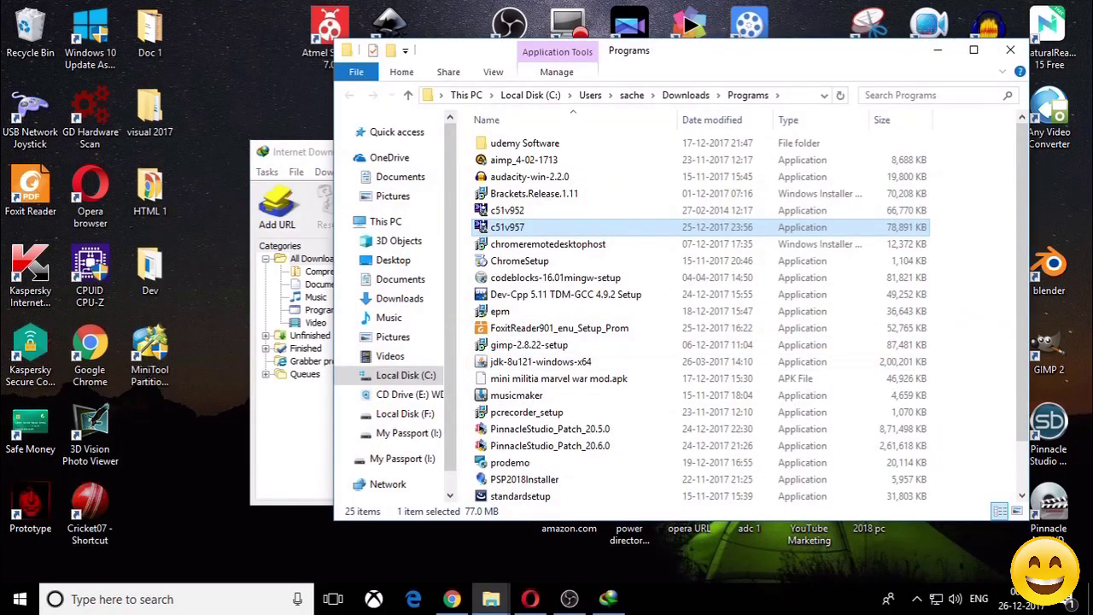
pyautogui.click(974, 50)
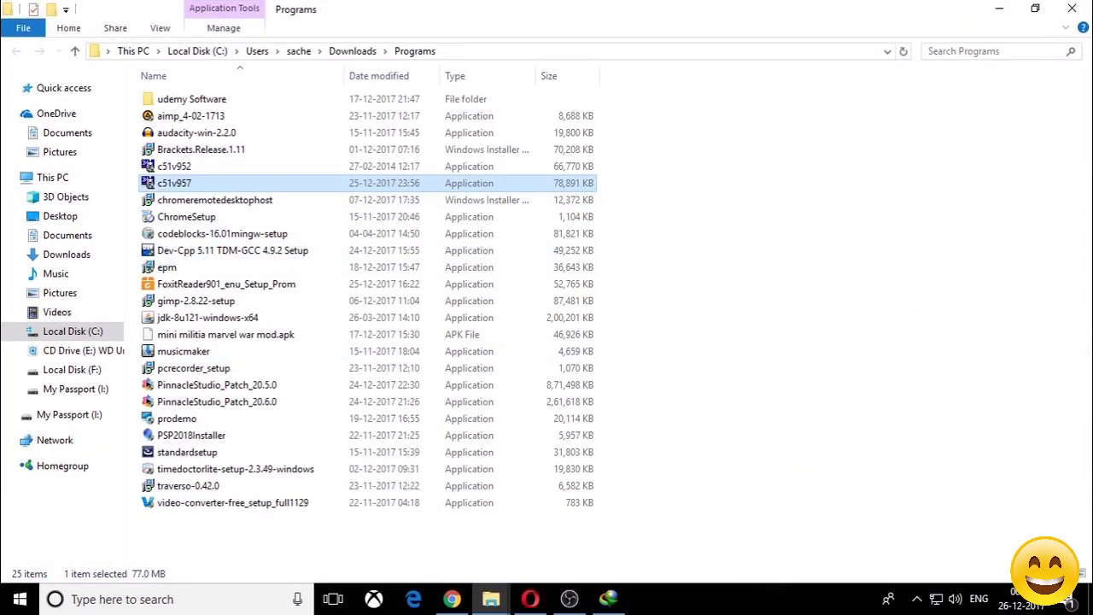
pyautogui.click(1072, 8)
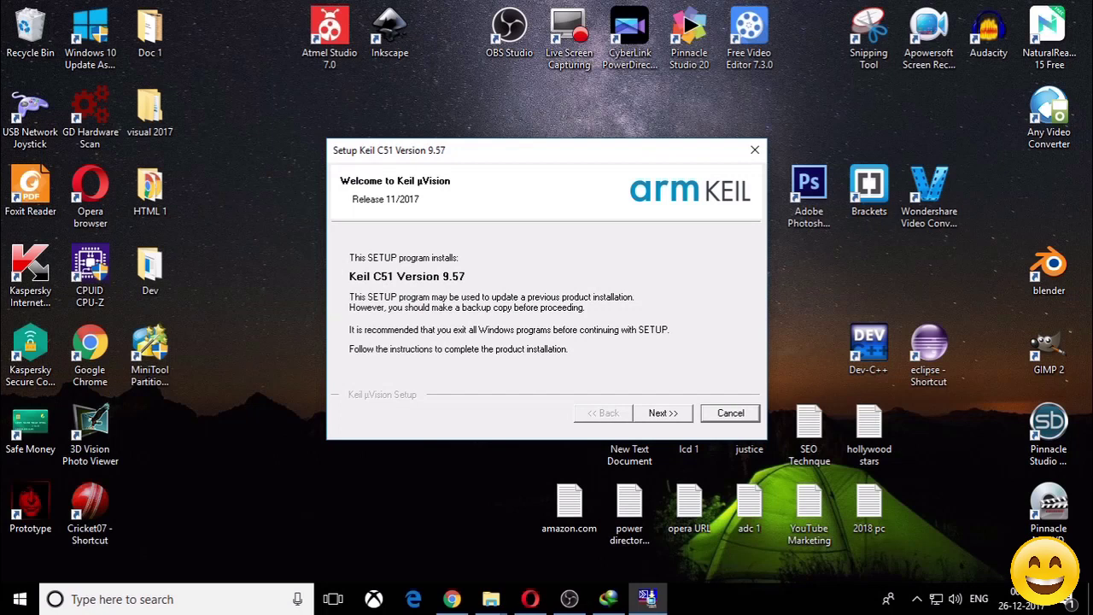
# - Advance through the Keil C51 setup, agreeing to the license terms and keeping C:\Keil_v5 as the destination folder
pyautogui.press('Return')
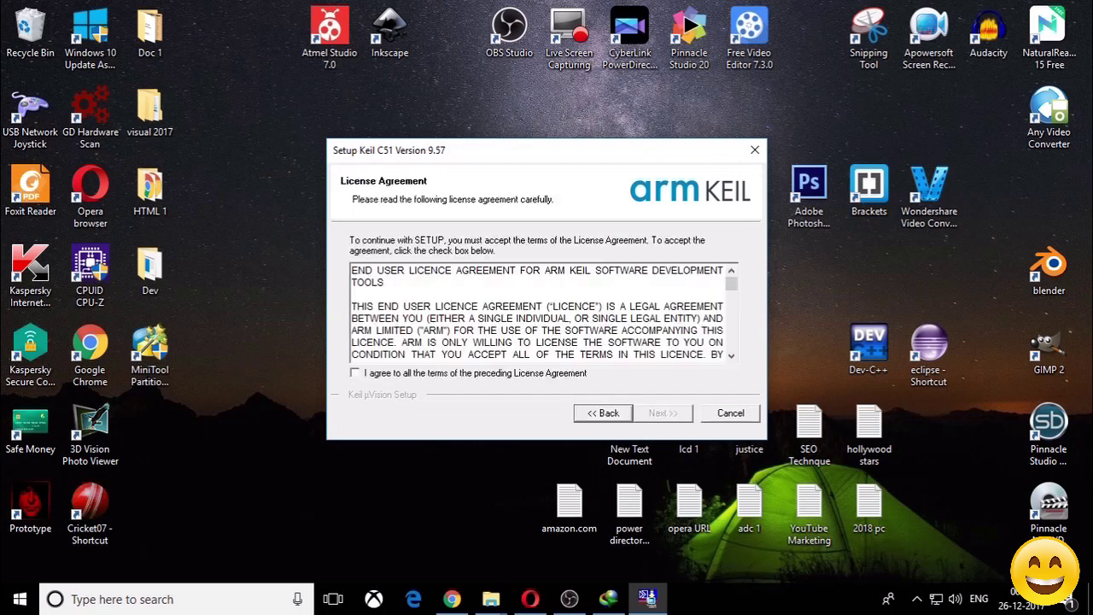
pyautogui.click(354, 373)
pyautogui.press('Return')
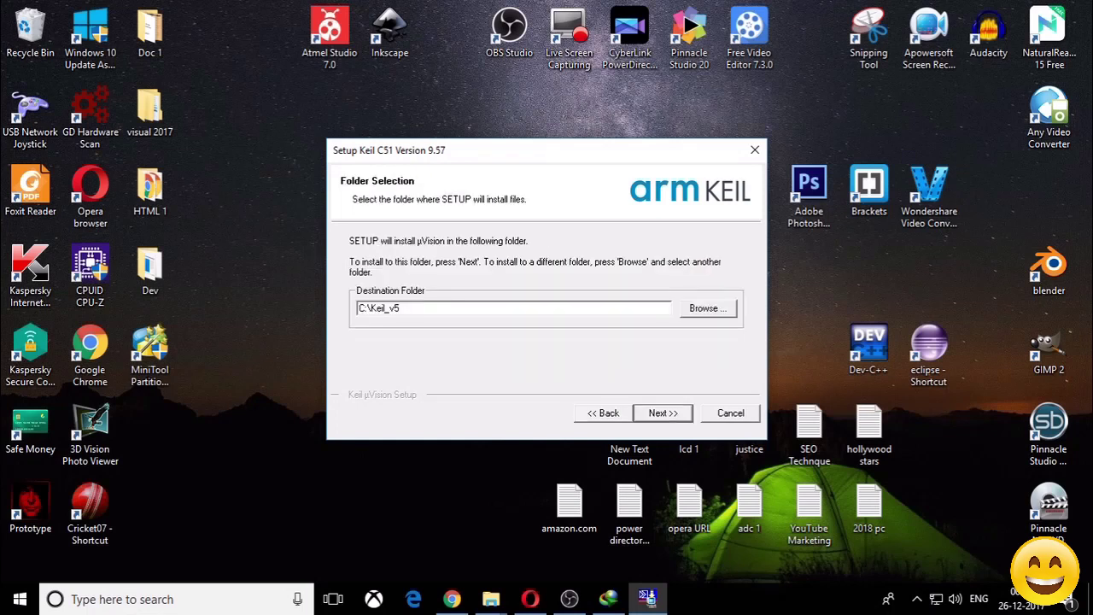
pyautogui.press('Return')
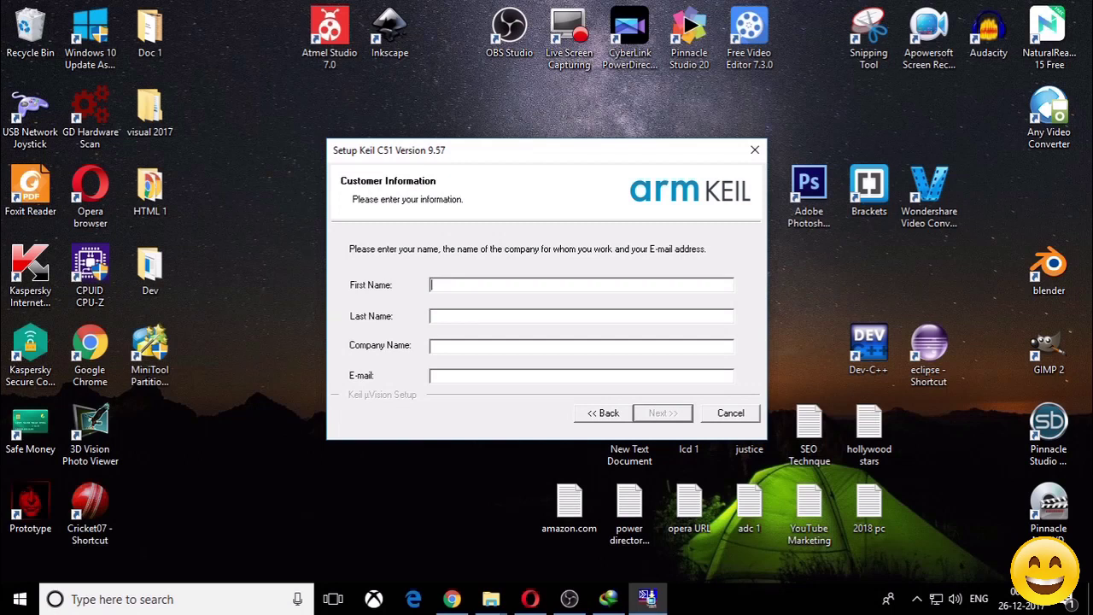
# - Fill in the customer's first name, last name, company and e-mail in the setup, and start the installation
pyautogui.write('sachende')
pyautogui.press('BackSpace')
pyautogui.press('BackSpace')
pyautogui.press('BackSpace')
pyautogui.press('BackSpace')
pyautogui.press('BackSpace')
pyautogui.press('BackSpace')
pyautogui.press('BackSpace')
pyautogui.press('BackSpace')
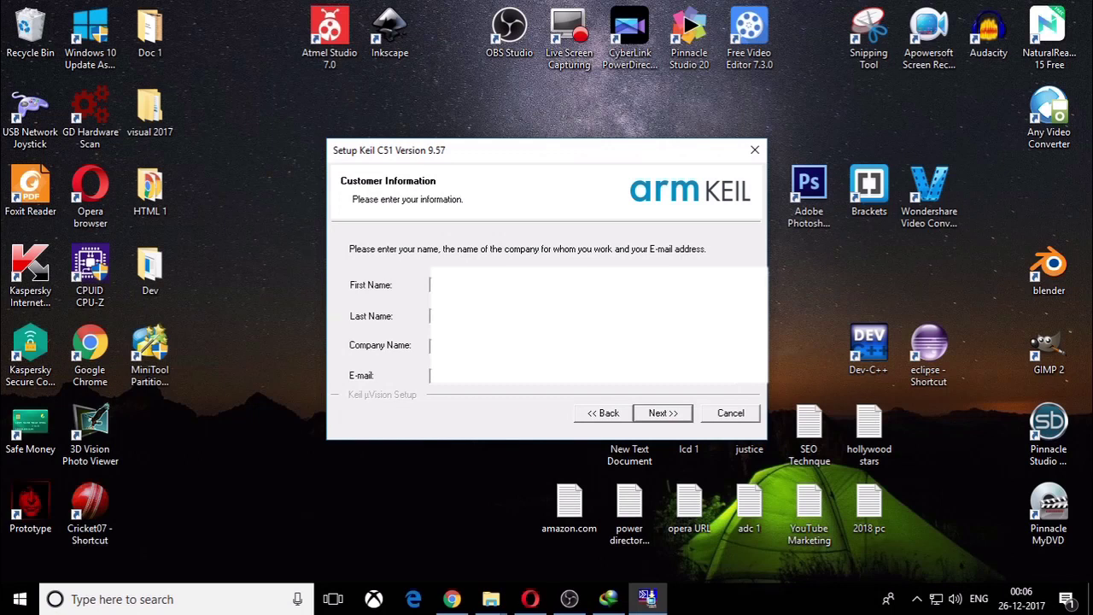
pyautogui.press('Return')
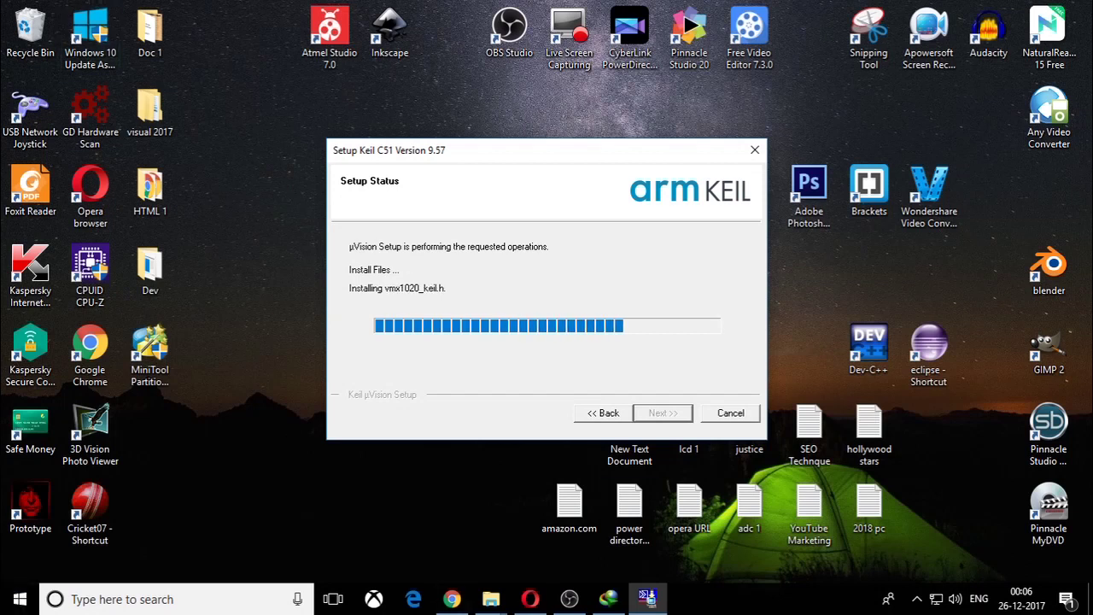
pyautogui.rightClick(276, 261)
pyautogui.click(317, 330)
pyautogui.rightClick(260, 239)
pyautogui.click(290, 308)
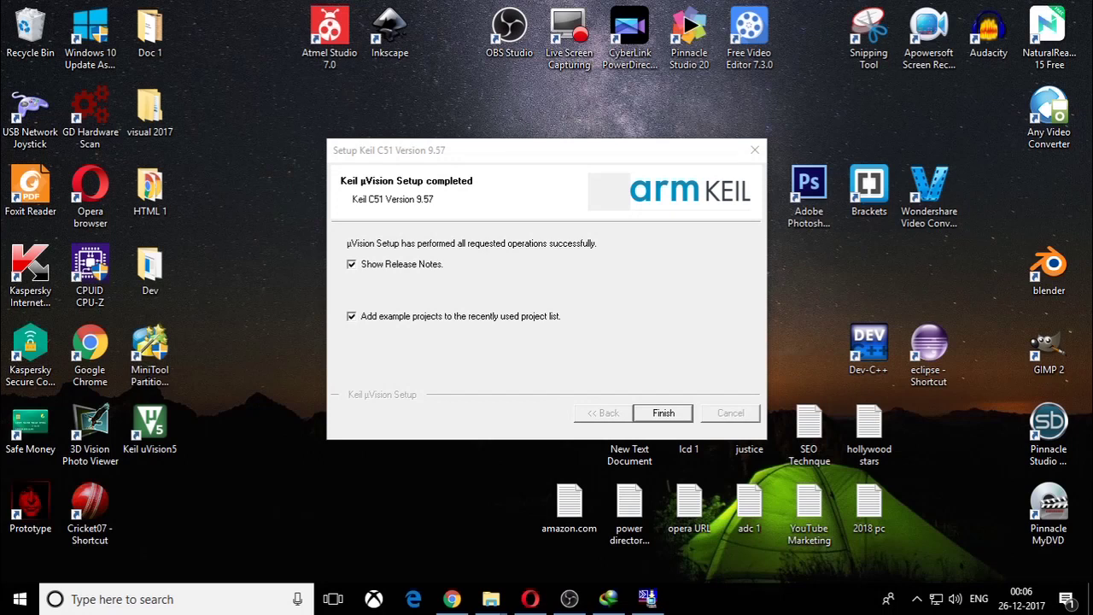
# - Finish the Keil setup with release notes and adding example projects to the recent project list both enabled
pyautogui.click(663, 413)
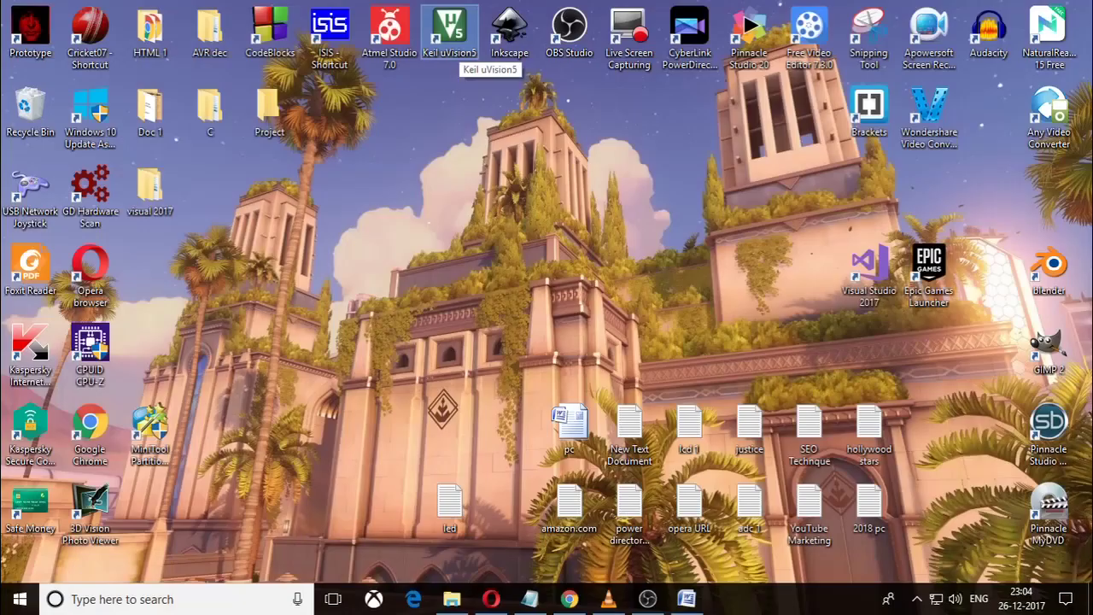
# - Launch Keil uVision5 from the desktop and close the Hello example project
pyautogui.doubleClick(449, 30)
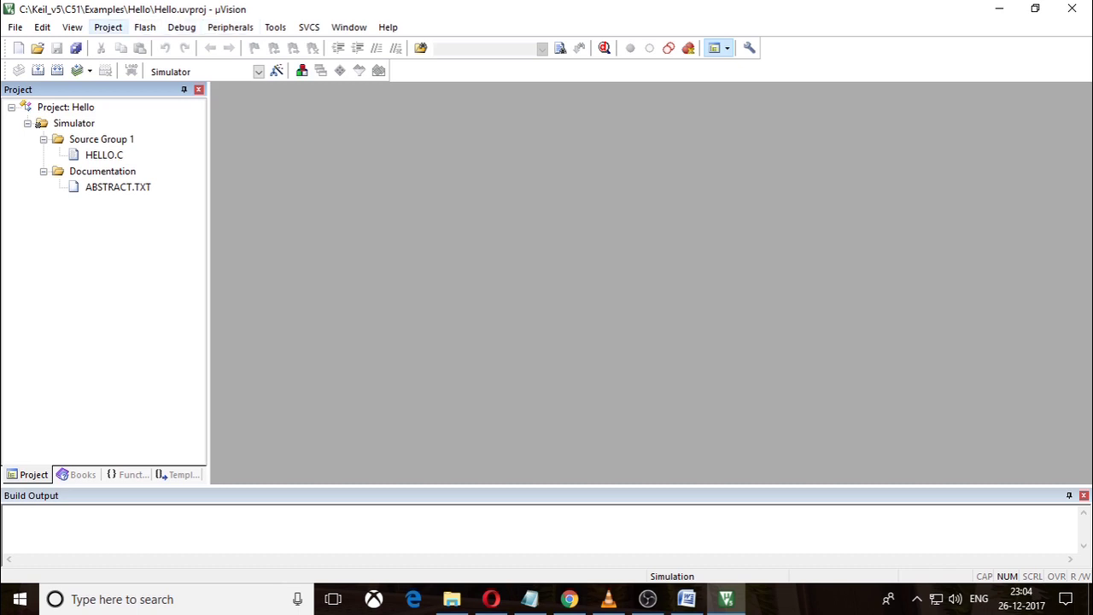
pyautogui.click(108, 27)
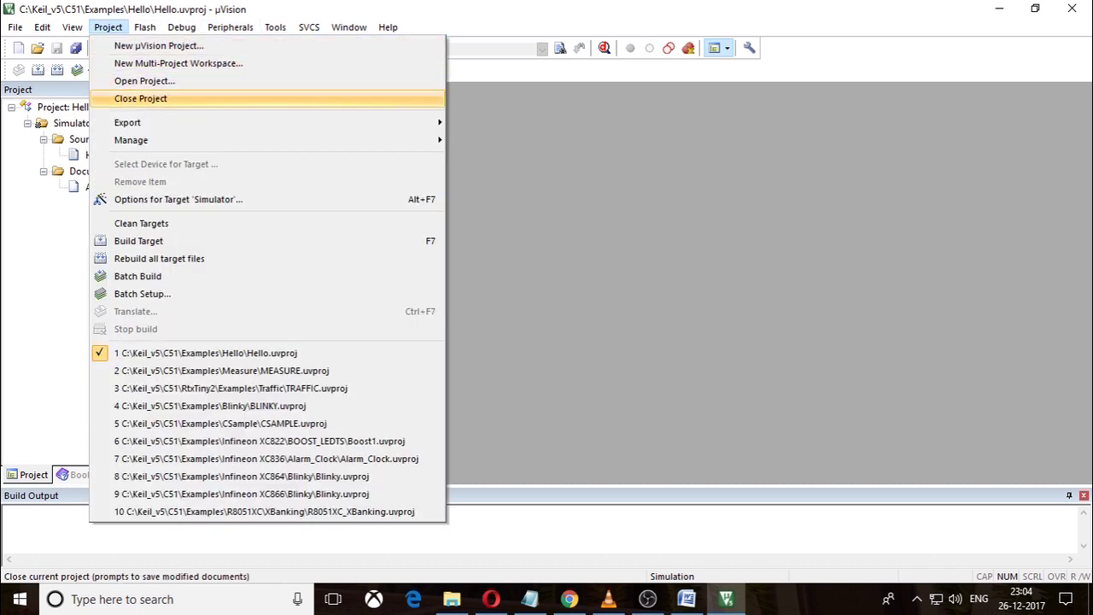
pyautogui.click(141, 98)
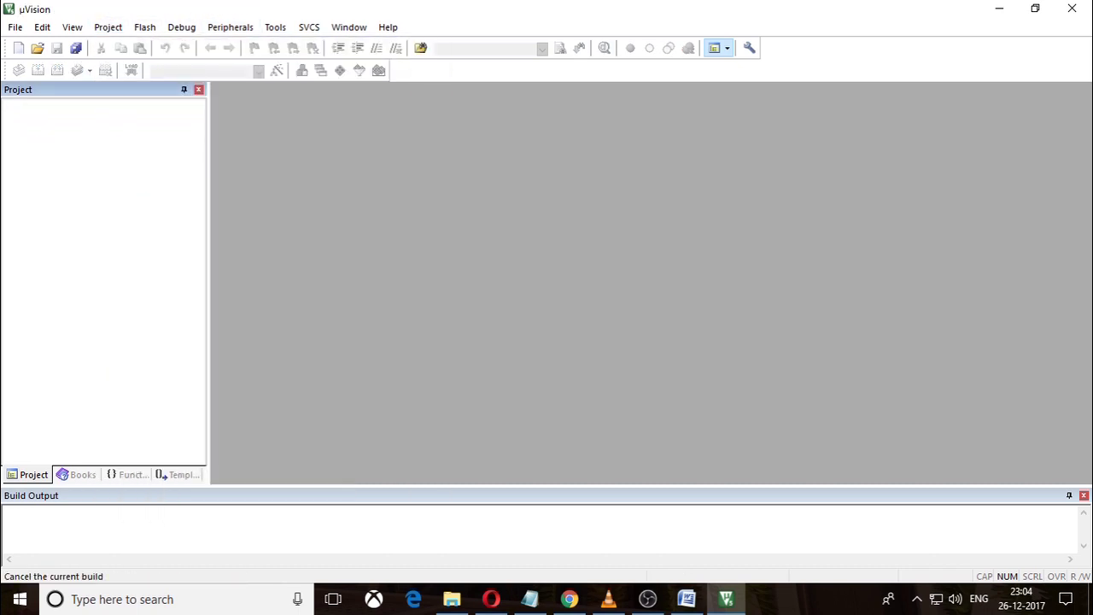
# - Create a new µVision project named led in the Project folder on the Desktop
pyautogui.click(108, 27)
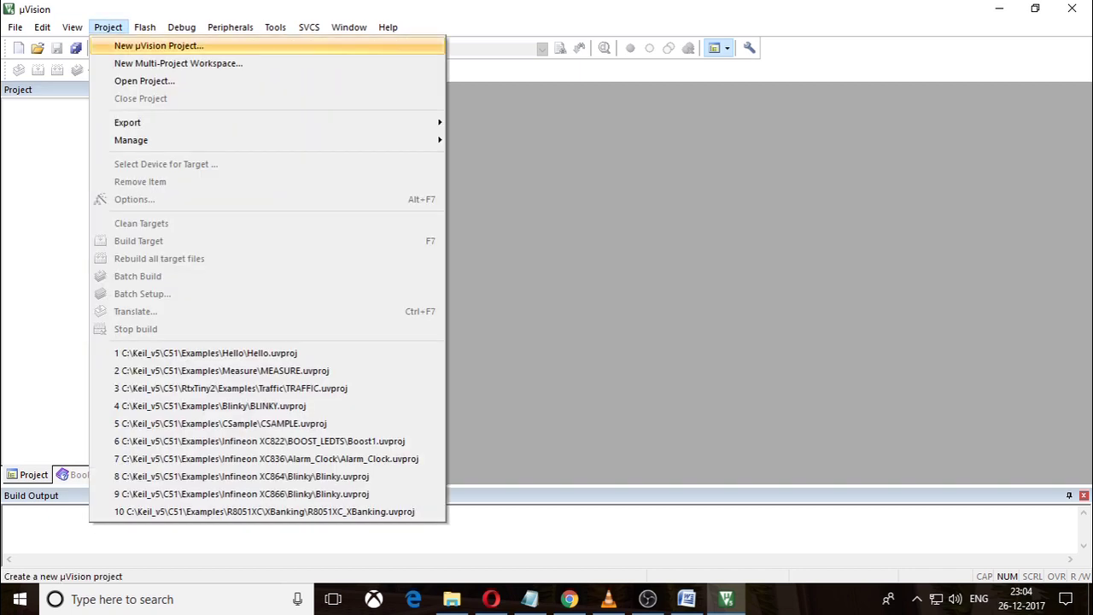
pyautogui.press('Return')
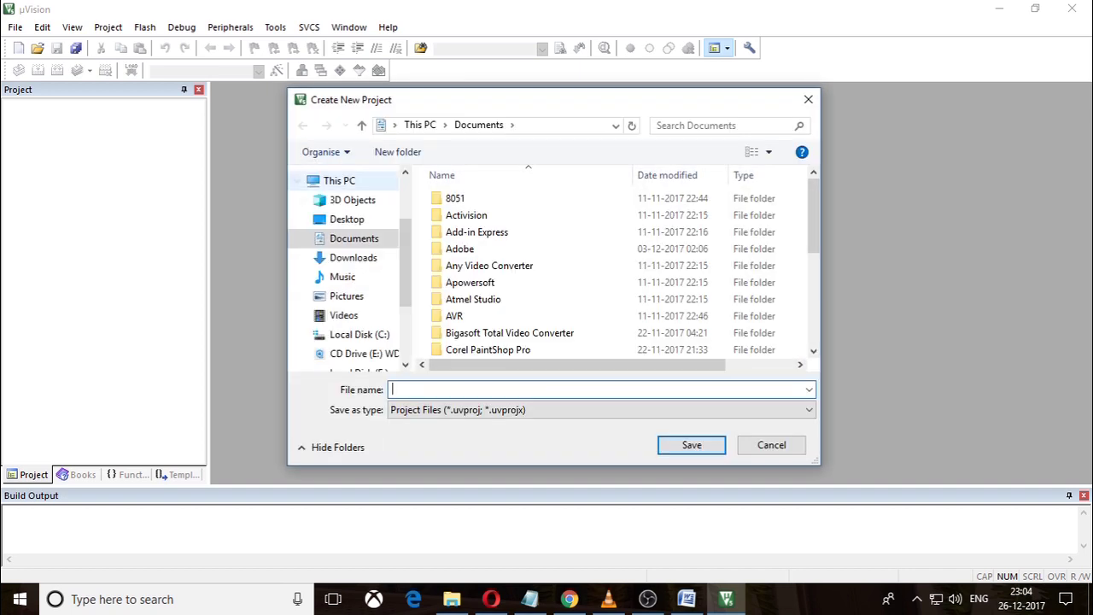
pyautogui.click(347, 219)
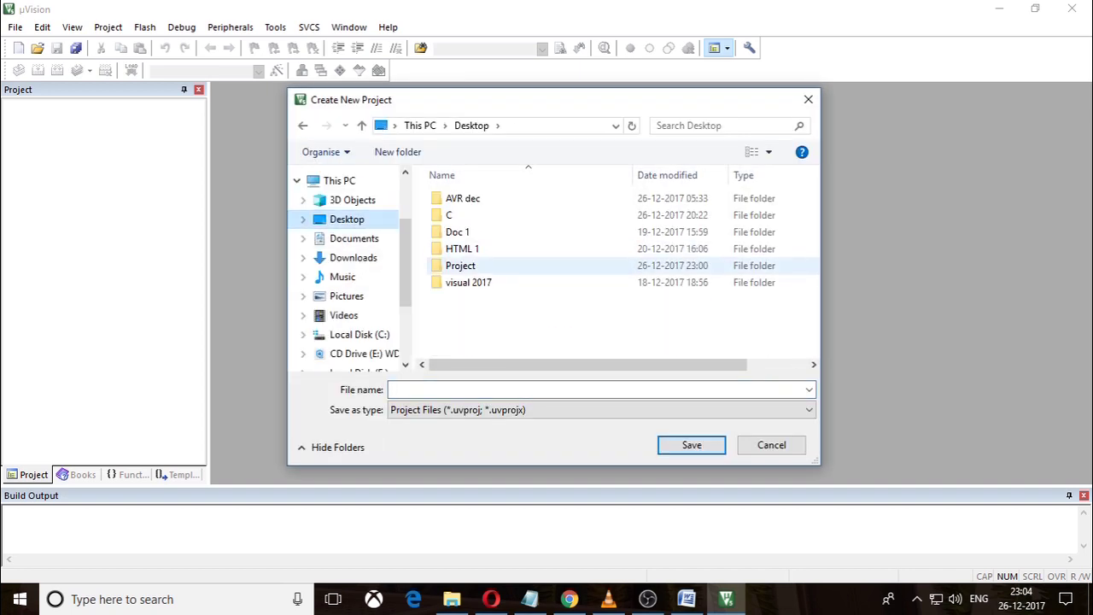
pyautogui.click(460, 265)
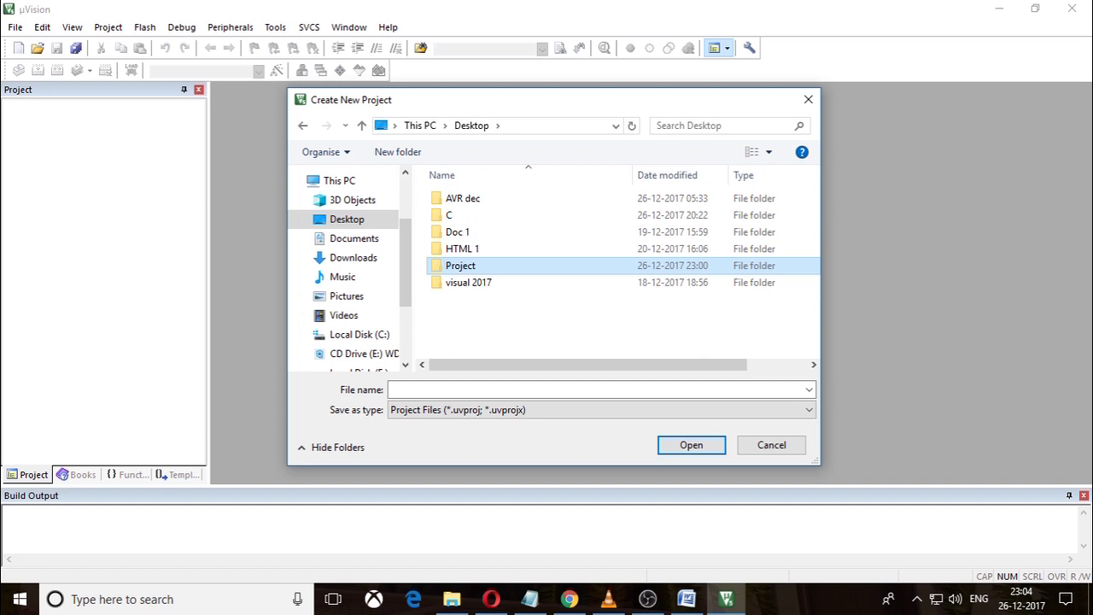
pyautogui.doubleClick(461, 266)
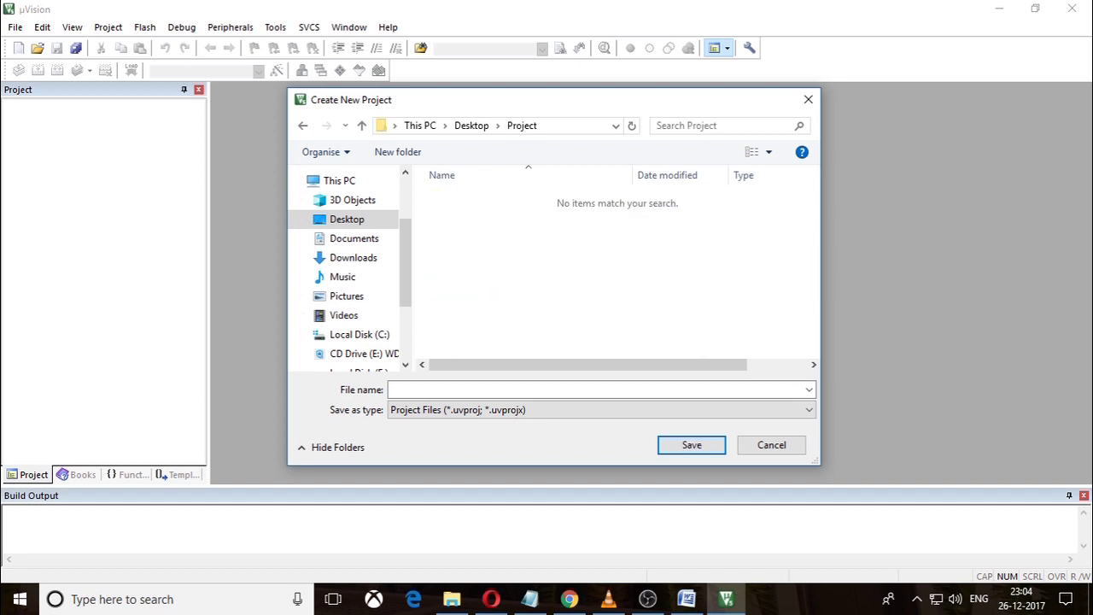
pyautogui.write('led')
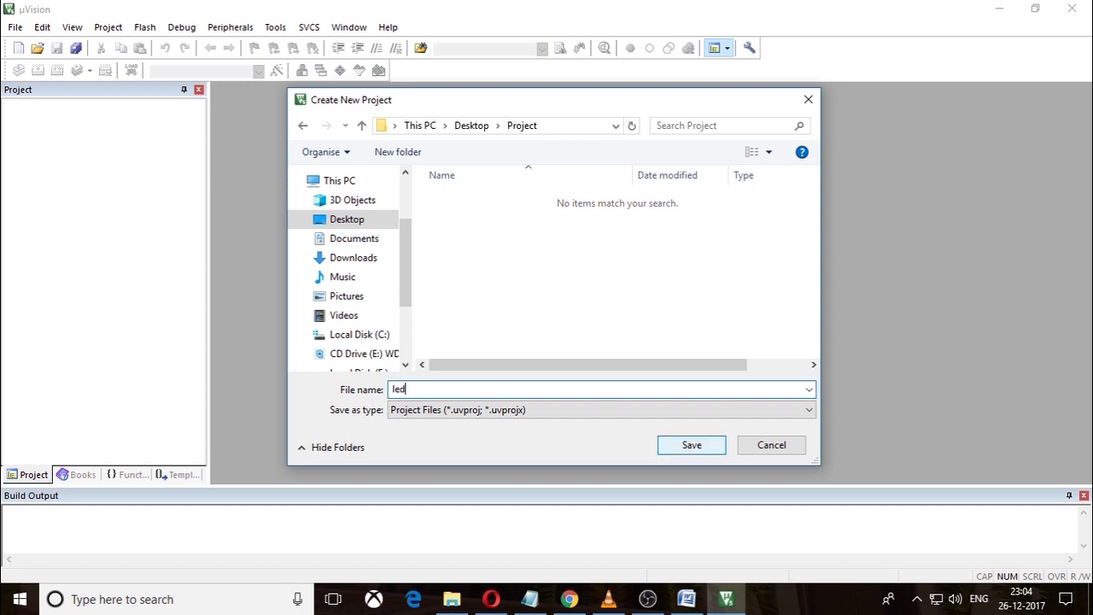
pyautogui.press('Return')
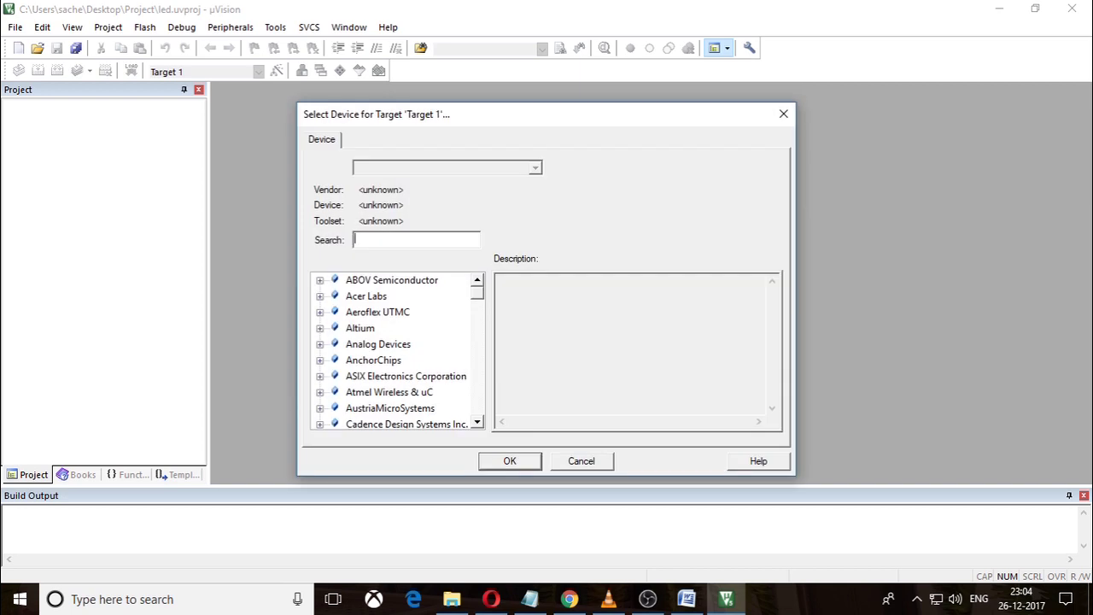
# - Look through the device vendor list for Target 1, checking the devices under Atmel Wireless & uC
pyautogui.scroll(-1, 398, 350)
pyautogui.scroll(1, 397, 351)
pyautogui.scroll(-1, 398, 350)
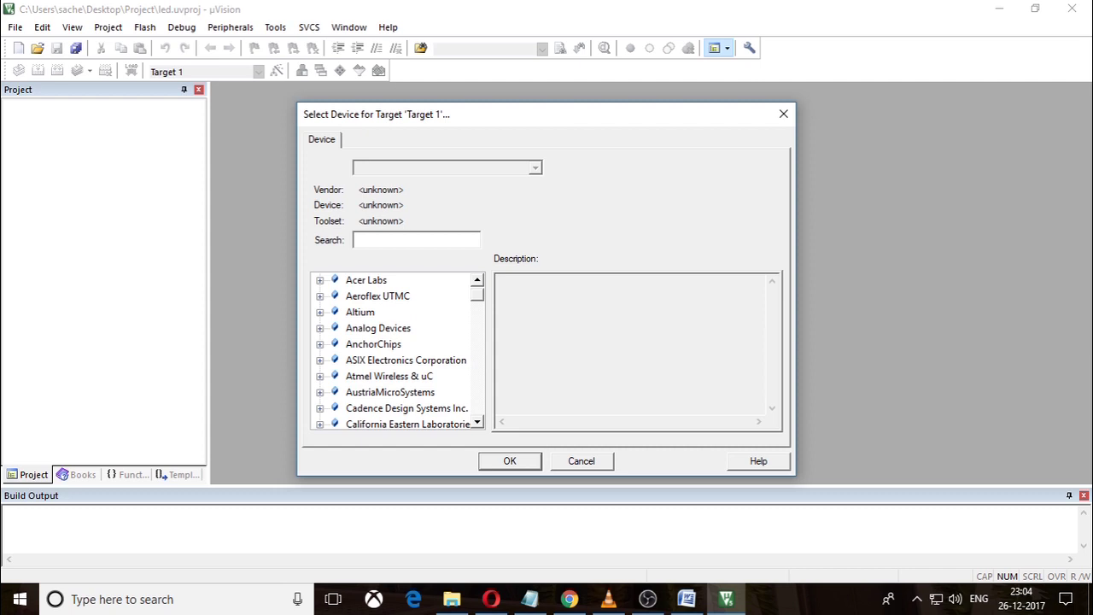
pyautogui.scroll(1, 397, 351)
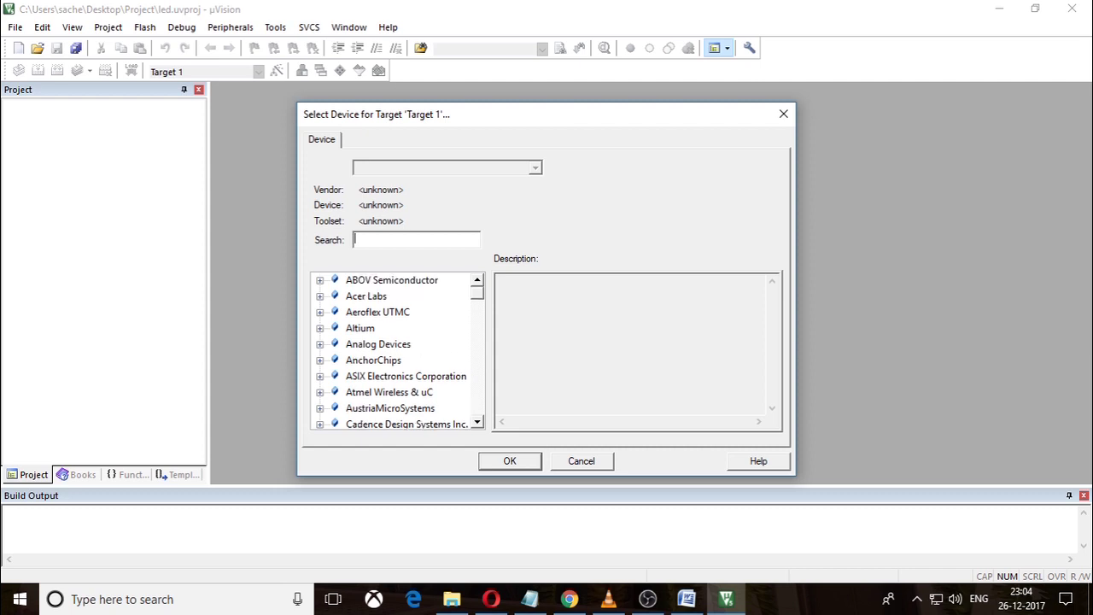
pyautogui.doubleClick(390, 392)
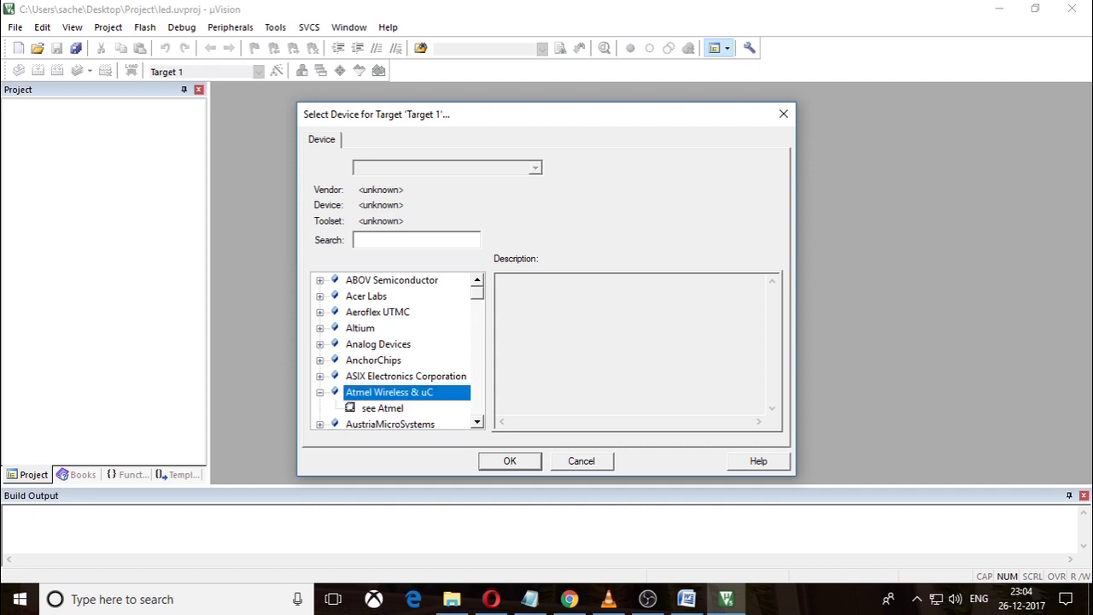
pyautogui.scroll(-1, 397, 350)
pyautogui.press('Left')
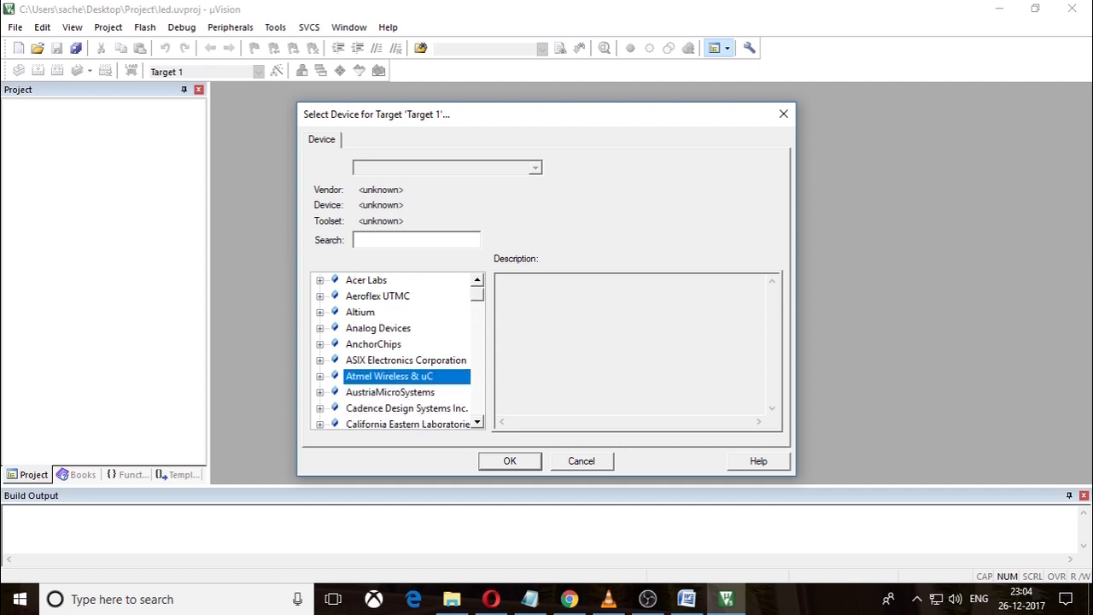
pyautogui.scroll(-4, 398, 350)
pyautogui.scroll(-4, 398, 350)
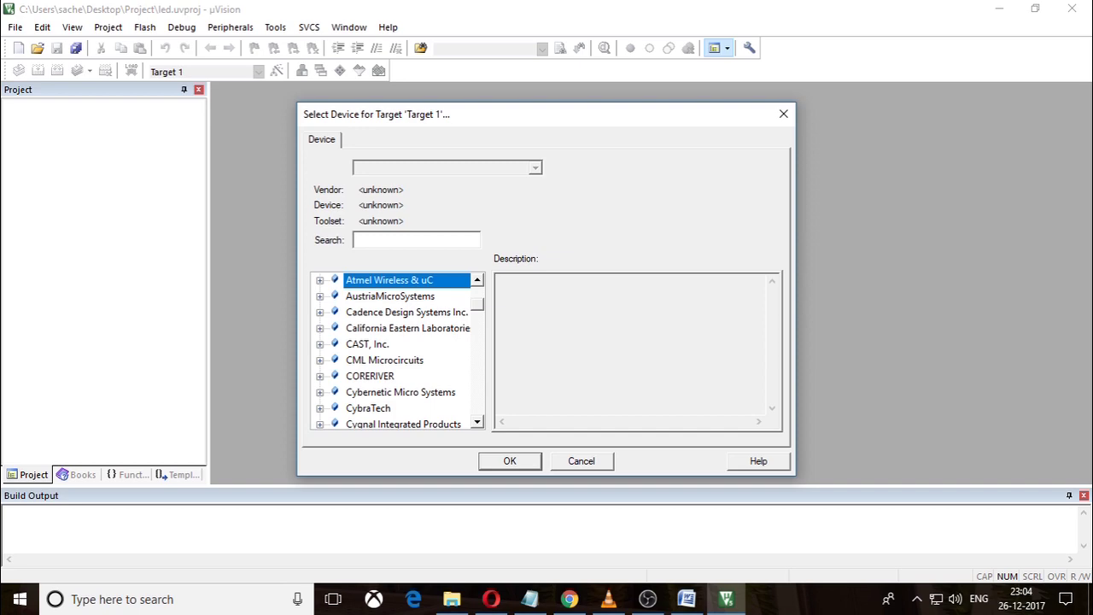
pyautogui.scroll(9, 398, 350)
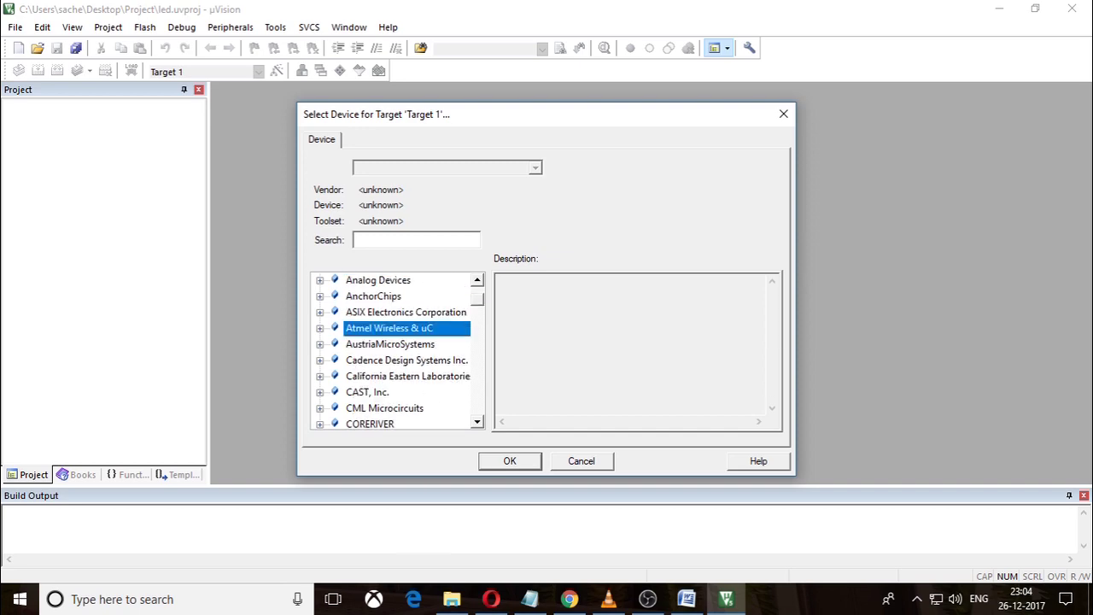